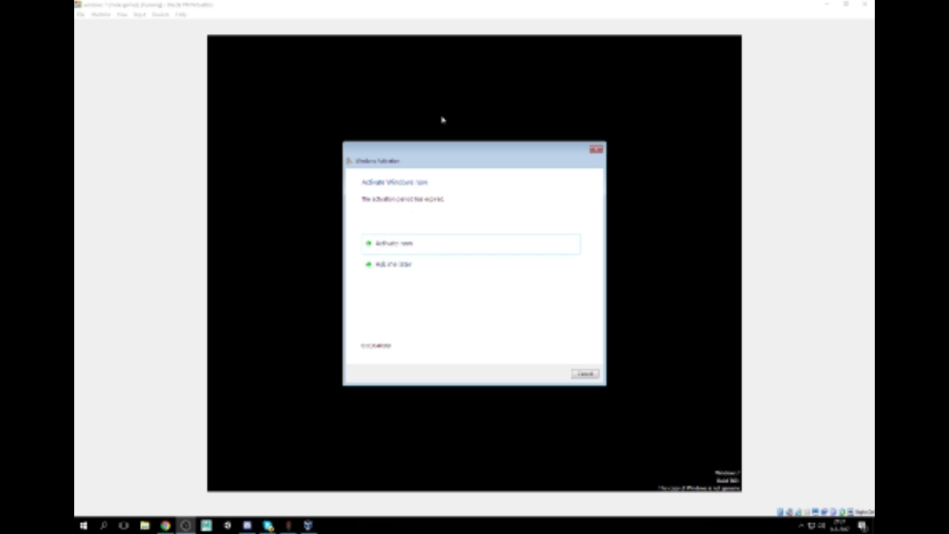
- Cancel the Windows Activation notice and let the Windows 7 desktop finish loading
{"action": "left_click", "coordinate": [586, 374]}
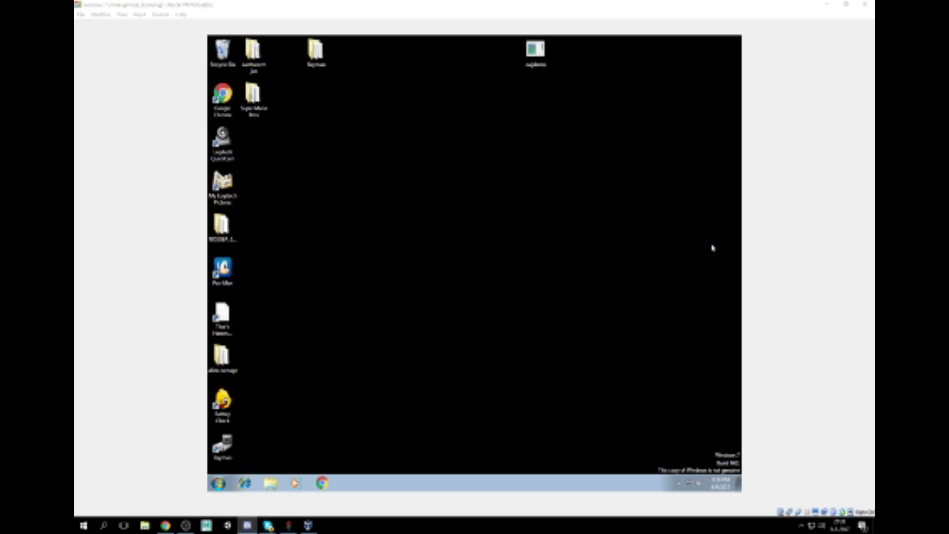
- Open the desktop's Super Mario Bros folder to show its seven files
{"action": "left_click", "coordinate": [222, 97]}
{"action": "left_click", "coordinate": [319, 436]}
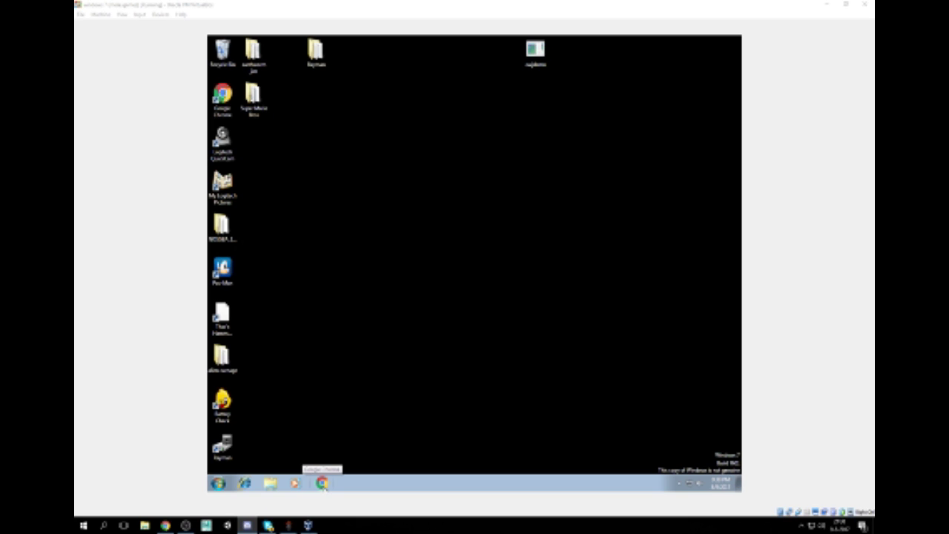
{"action": "left_click", "coordinate": [255, 99]}
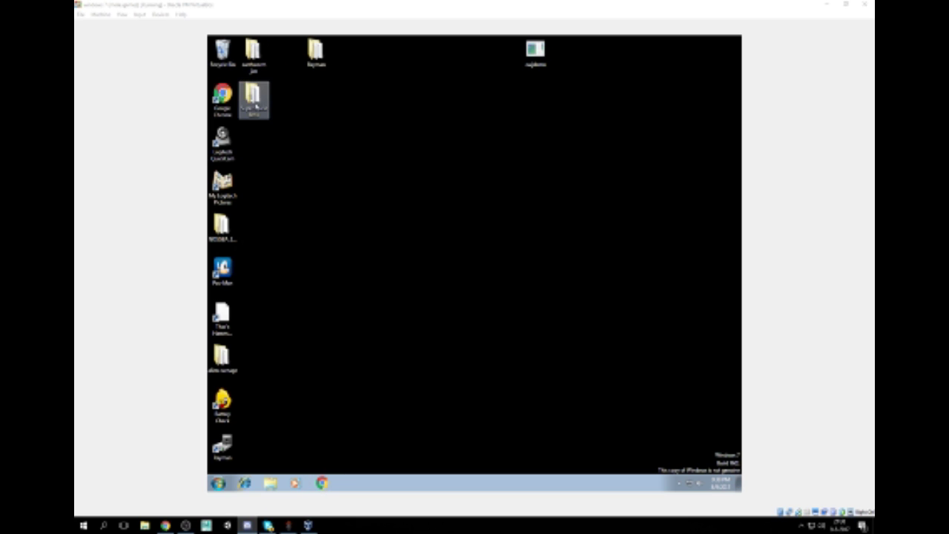
{"action": "double_click", "coordinate": [255, 99]}
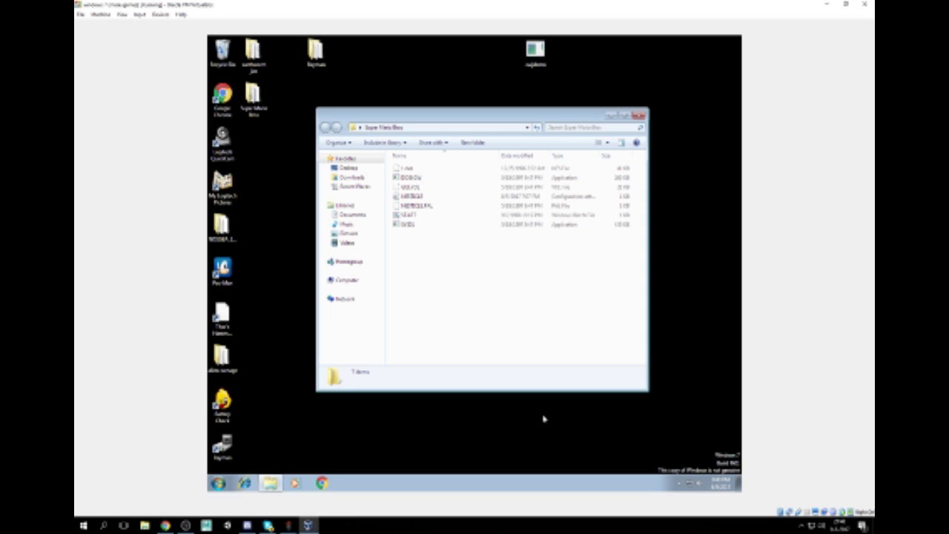
- Clear the old Run command, centre the dialog and run iexplore
{"action": "key", "text": "super+r"}
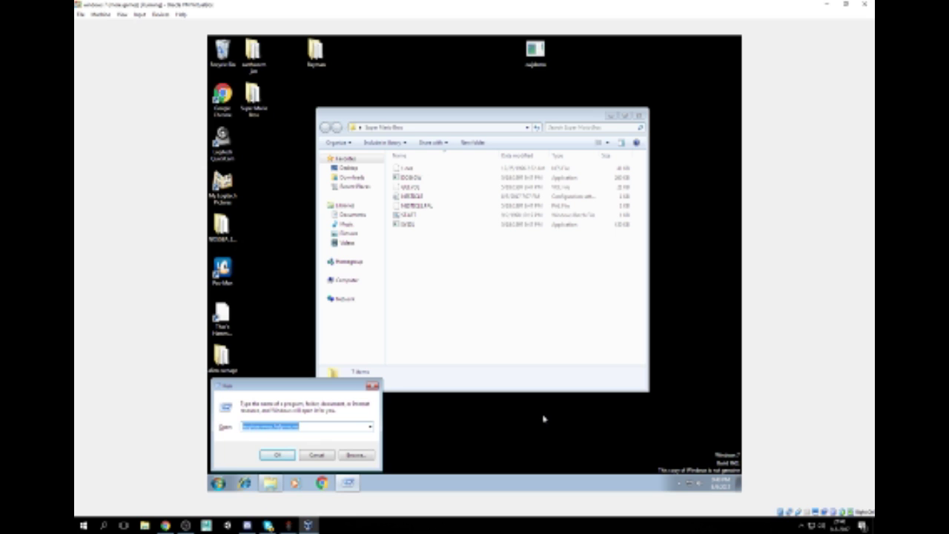
{"action": "key", "text": "BackSpace"}
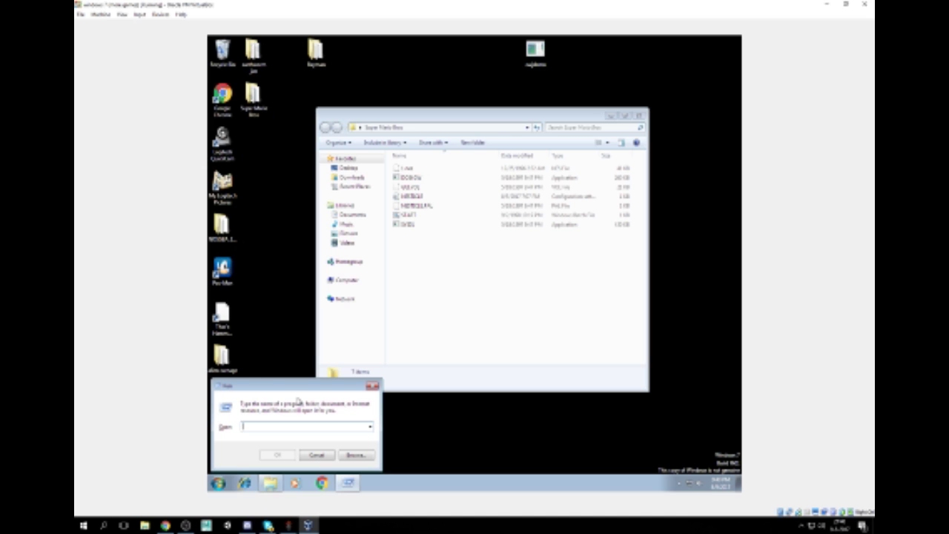
{"action": "left_click_drag", "start_coordinate": [300, 386], "coordinate": [491, 264]}
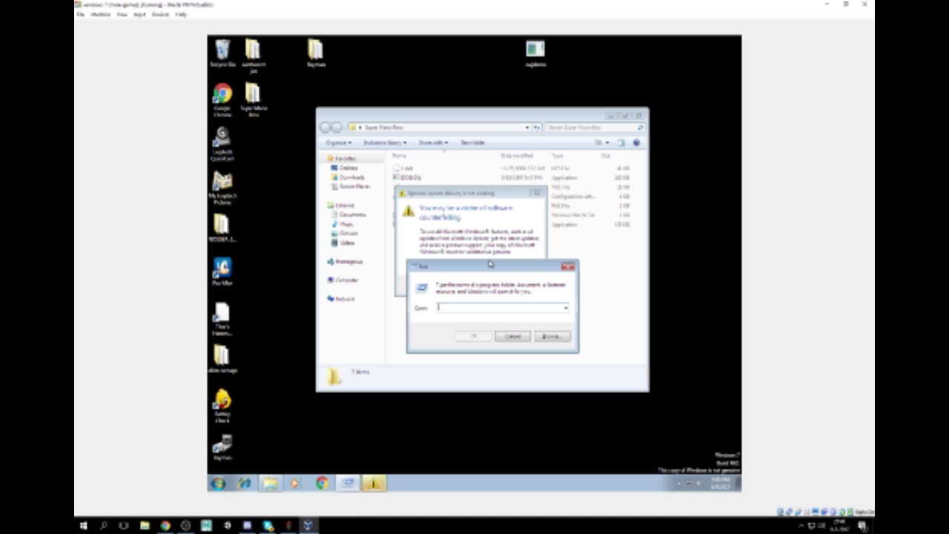
{"action": "type", "text": "regs"}
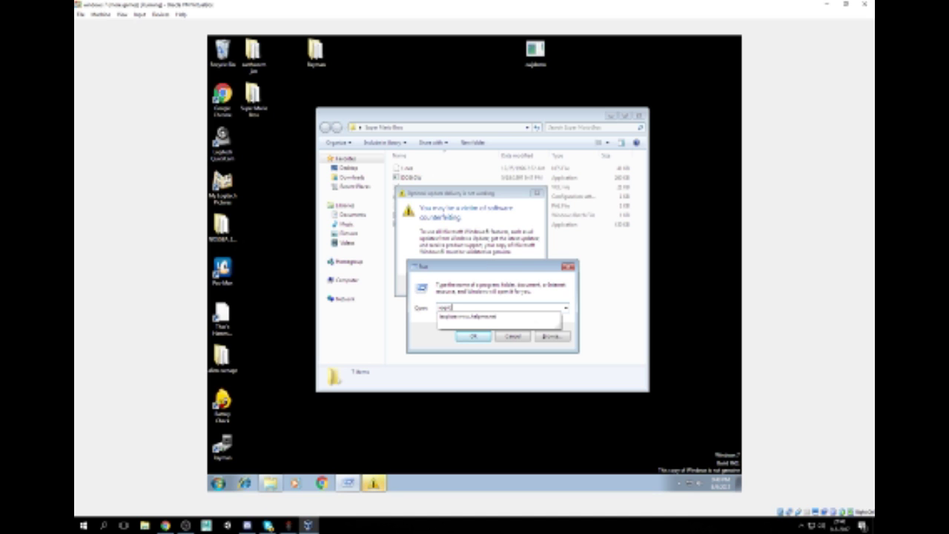
{"action": "type", "text": "or"}
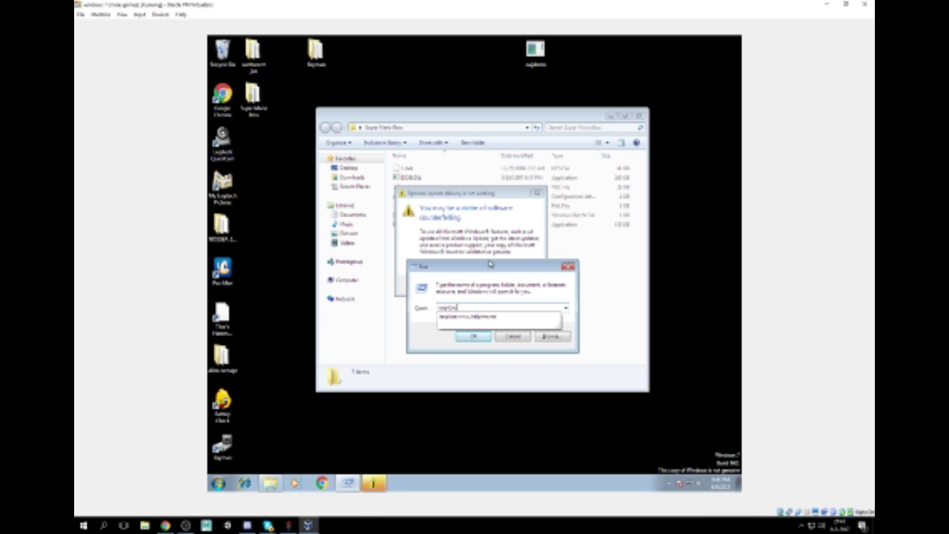
{"action": "type", "text": "r"}
{"action": "type", "text": ".exe"}
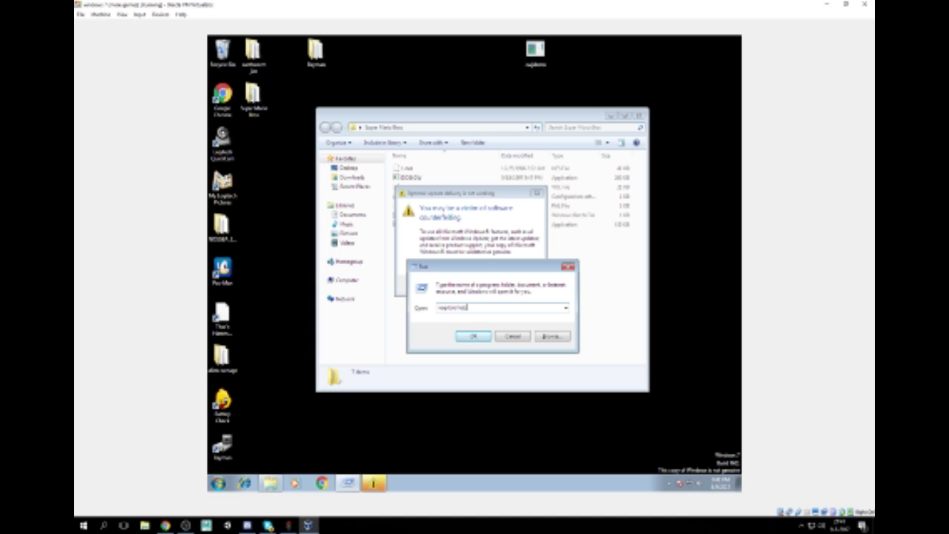
{"action": "type", "text": "xe"}
{"action": "type", "text": "nt"}
{"action": "left_click", "coordinate": [468, 337]}
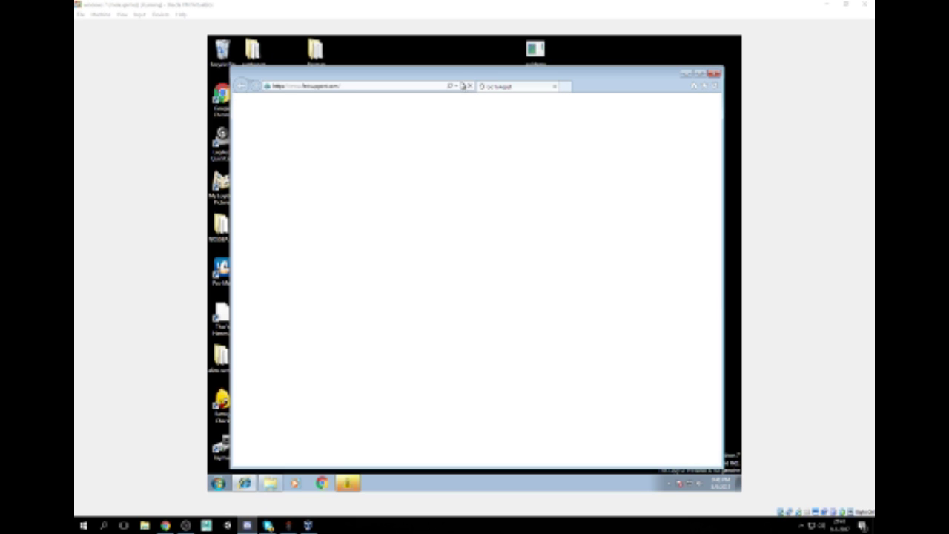
- Maximize Internet Explorer and postpone IE11 setup with 'Ask me later'
{"action": "double_click", "coordinate": [468, 71]}
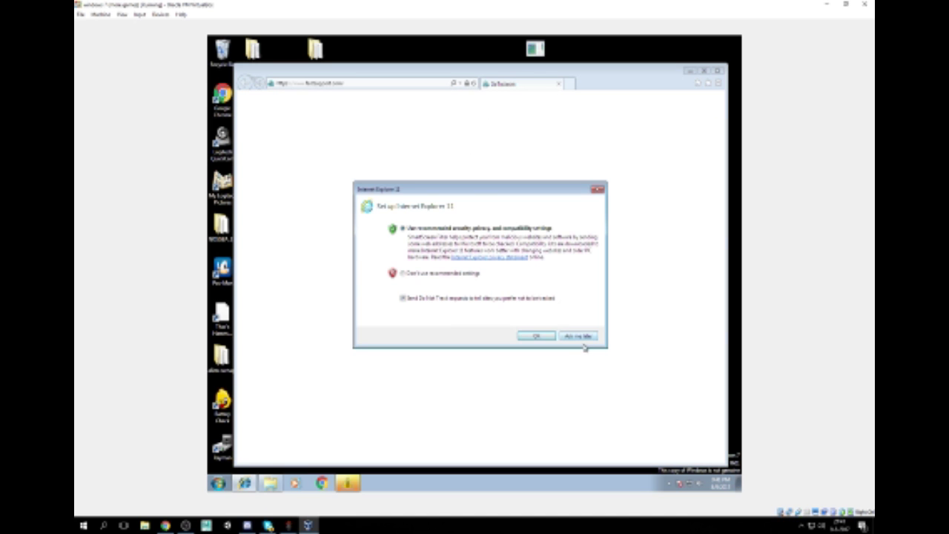
{"action": "left_click", "coordinate": [579, 337]}
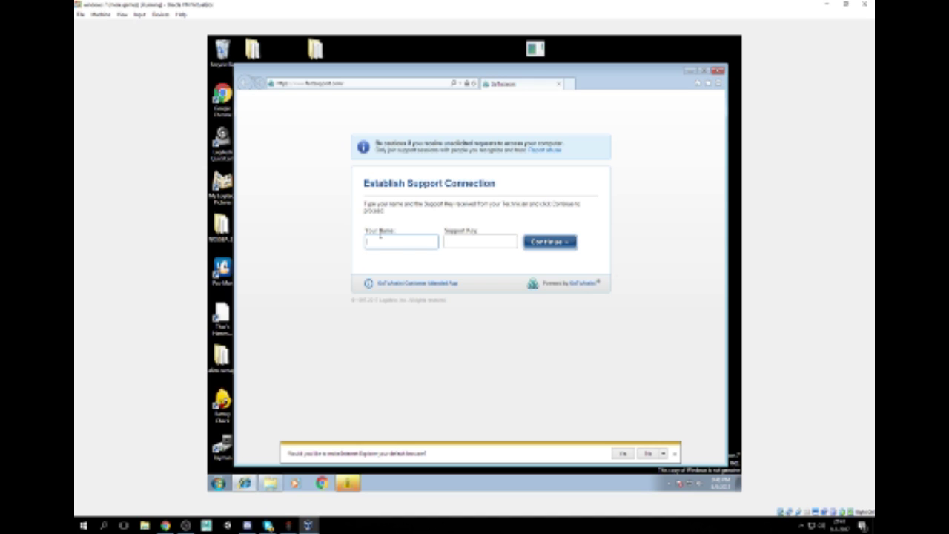
- Move from the Your Name field to the Support Key field
{"action": "key", "text": "Tab"}
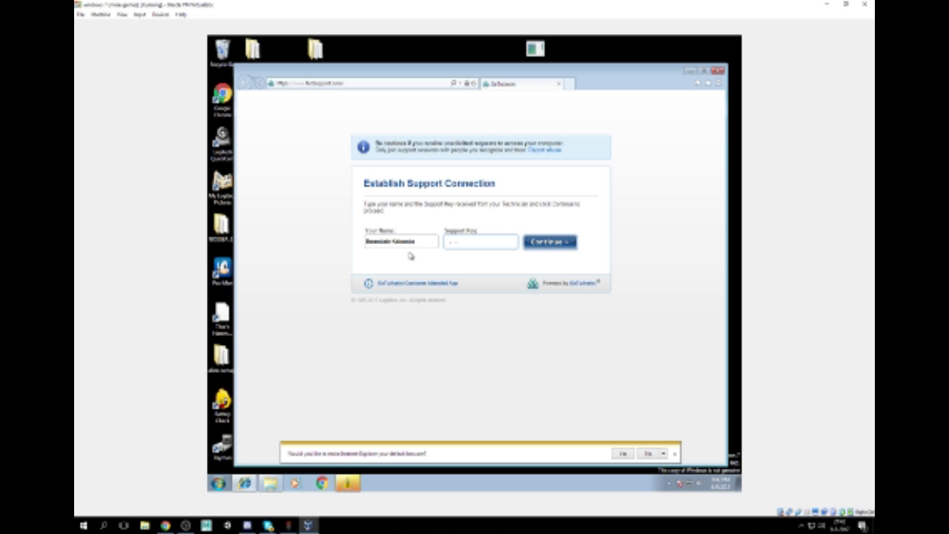
- Submit the support form, shift both windows aside, and open the rayman subfolder
{"action": "left_click", "coordinate": [550, 242]}
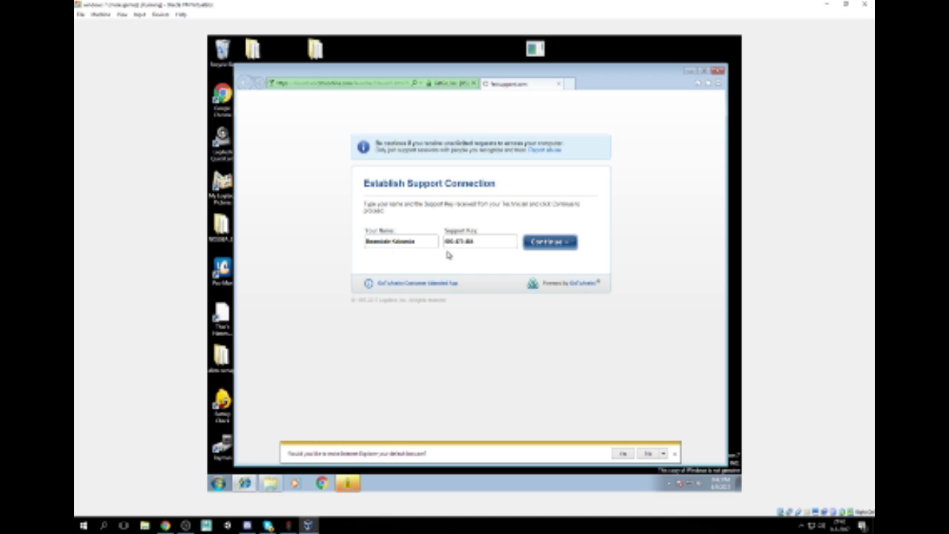
{"action": "mouse_move", "coordinate": [370, 71]}
{"action": "left_mouse_down"}
{"action": "mouse_move", "coordinate": [448, 83]}
{"action": "mouse_move", "coordinate": [404, 100]}
{"action": "left_mouse_up"}
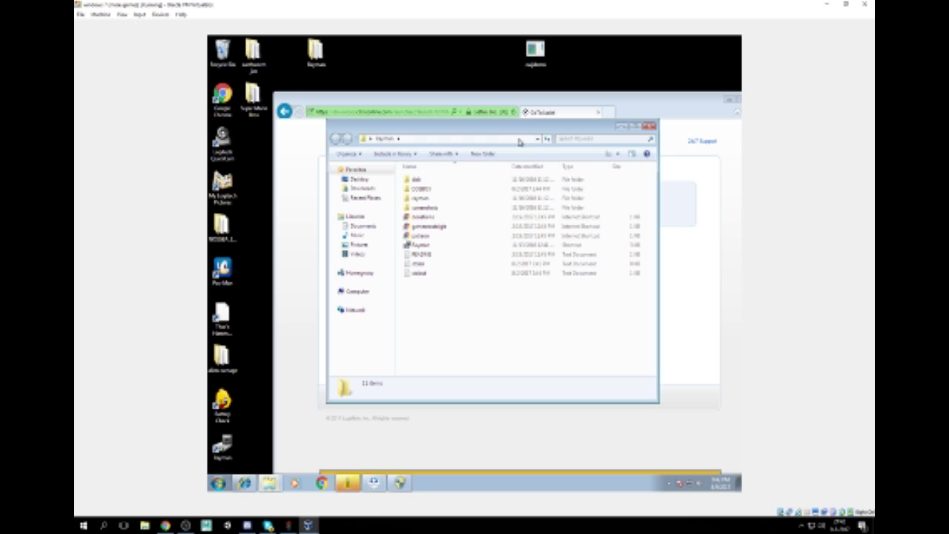
{"action": "left_click_drag", "start_coordinate": [523, 132], "coordinate": [472, 154]}
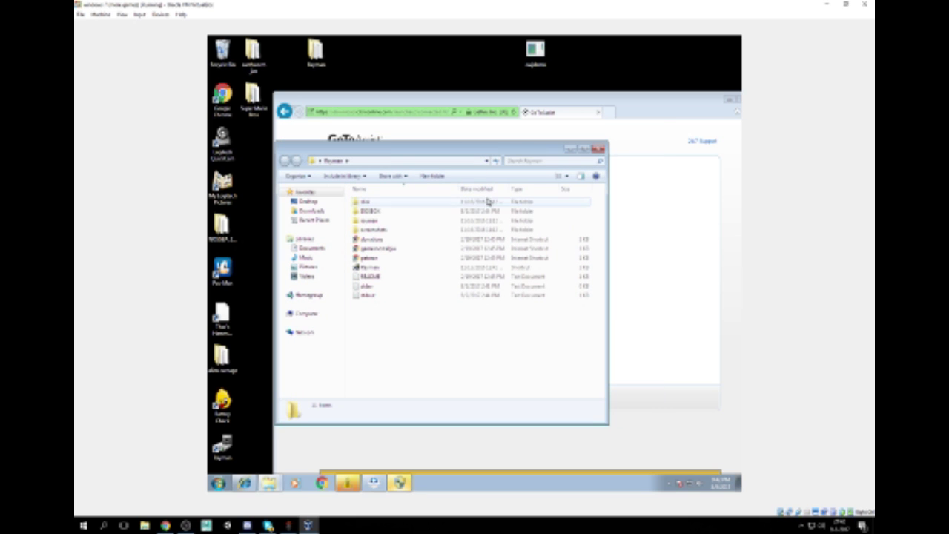
{"action": "double_click", "coordinate": [371, 220]}
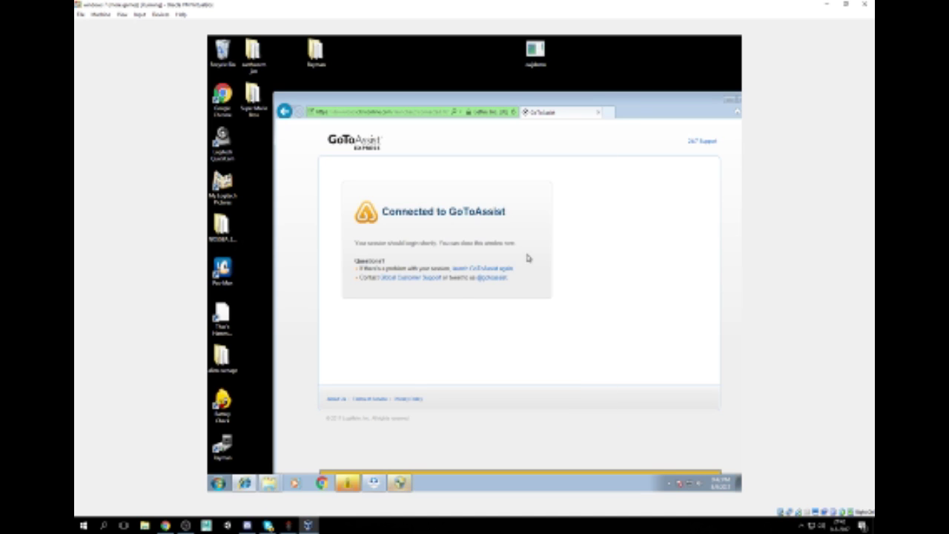
- Bring the User Account Control prompt forward from the flashing taskbar item
{"action": "left_click", "coordinate": [399, 483]}
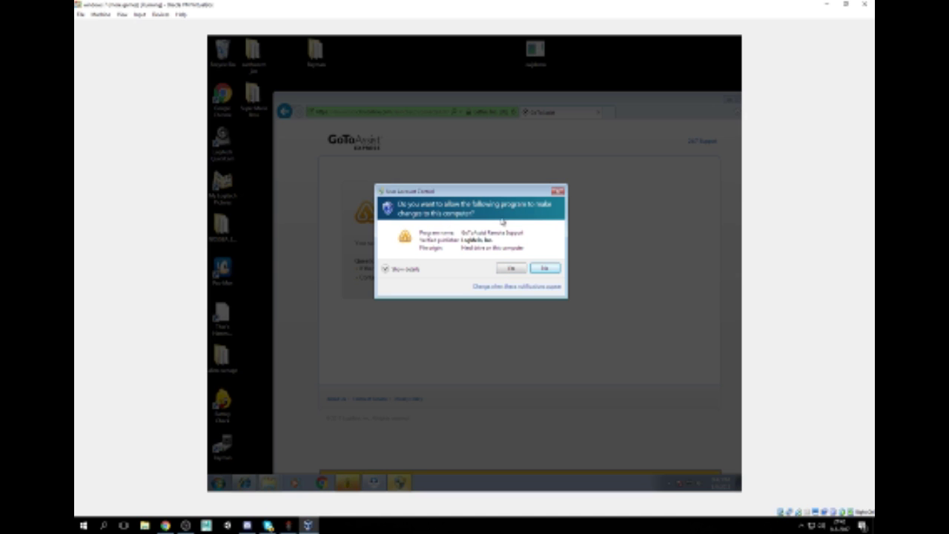
- Approve GoToAssist Remote Support, join the support session, and launch rayman.exe
{"action": "left_click", "coordinate": [511, 269]}
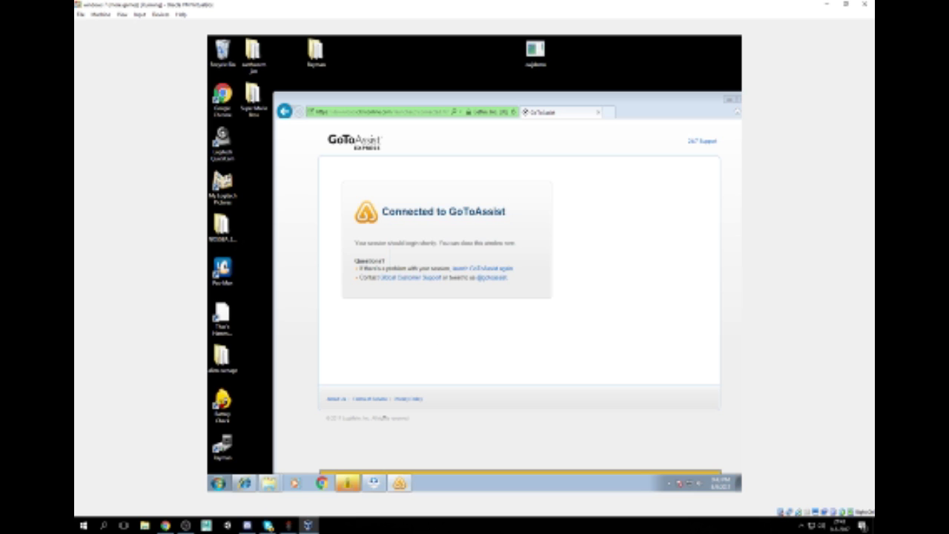
{"action": "mouse_move", "coordinate": [474, 256]}
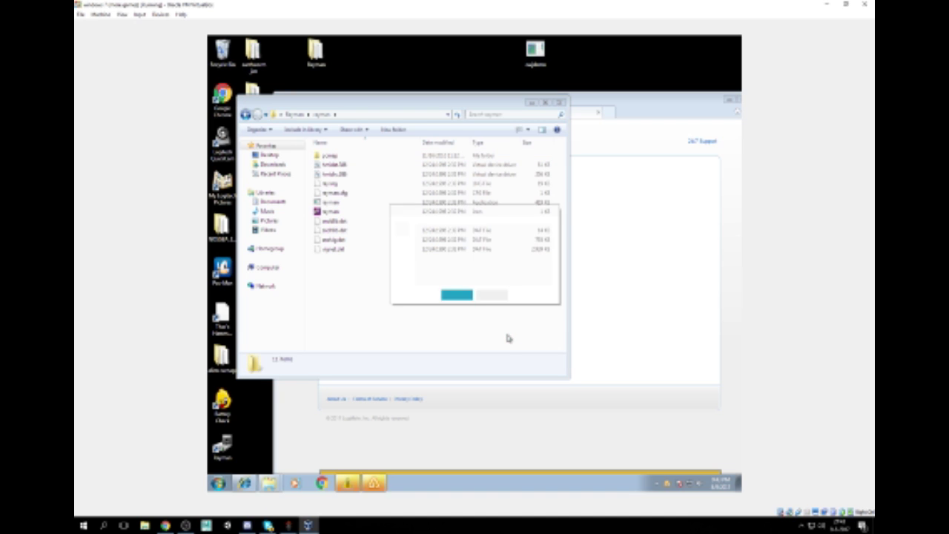
{"action": "left_click", "coordinate": [454, 295]}
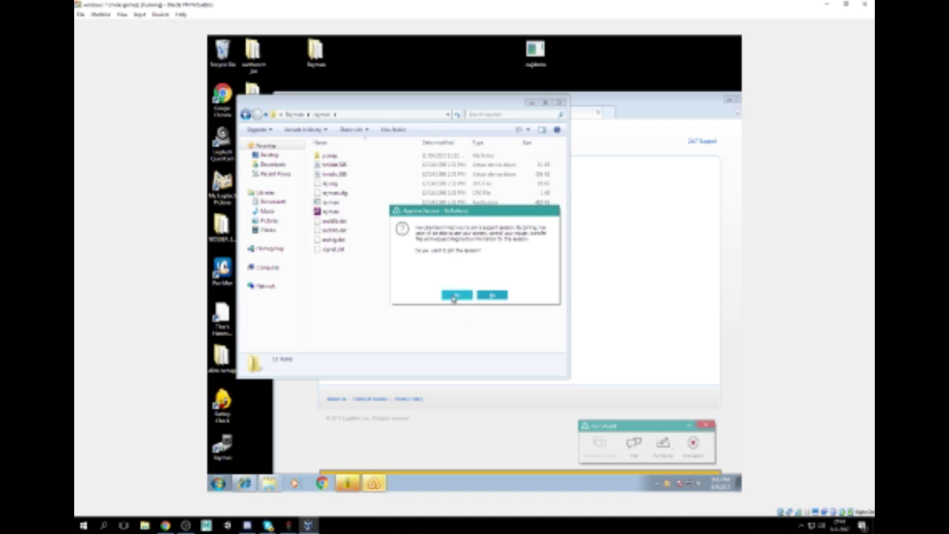
{"action": "left_click", "coordinate": [334, 203]}
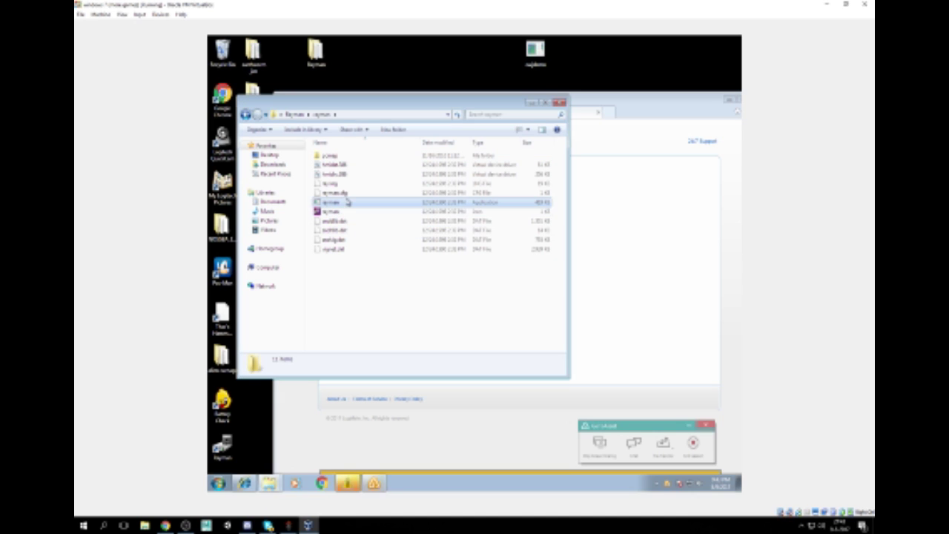
{"action": "double_click", "coordinate": [353, 203]}
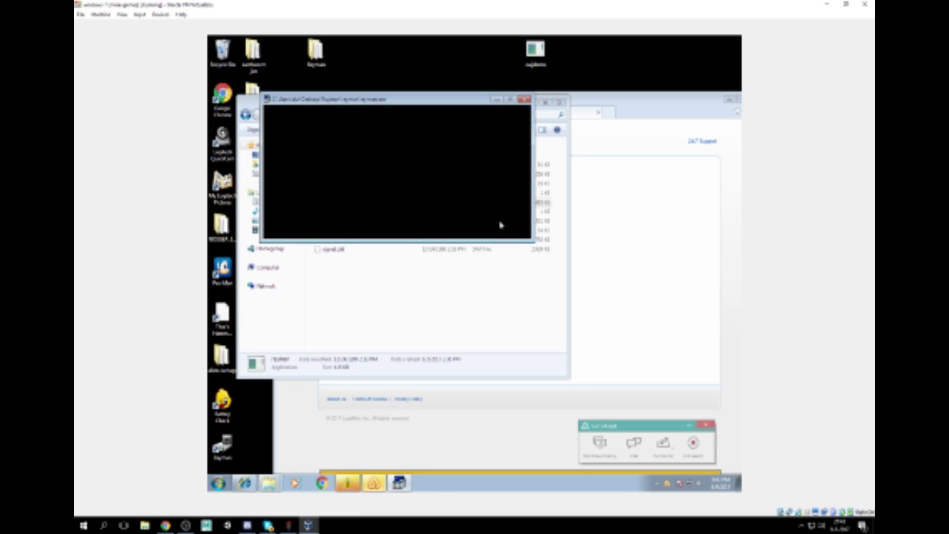
- Close the stray console, return to the Rayman folder and start the Rayman launcher
{"action": "left_click", "coordinate": [519, 297]}
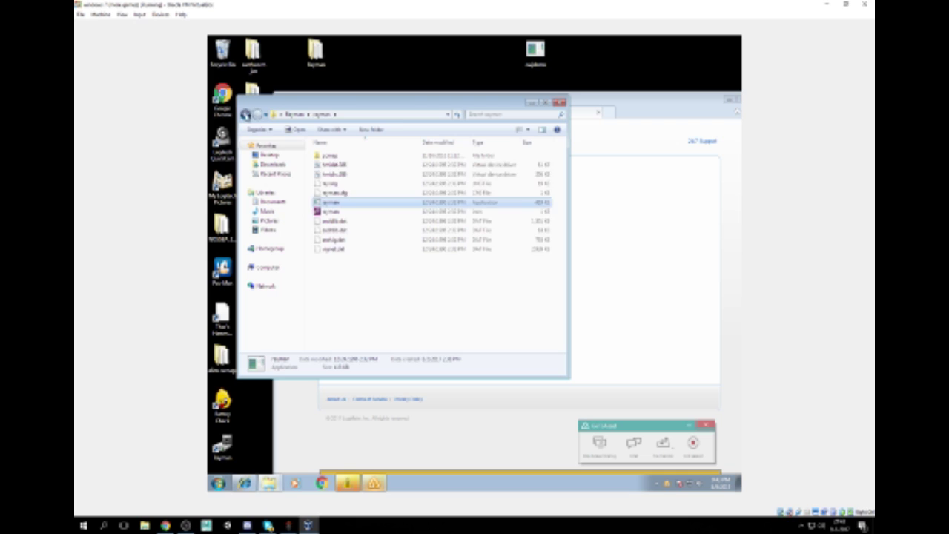
{"action": "left_click", "coordinate": [246, 115]}
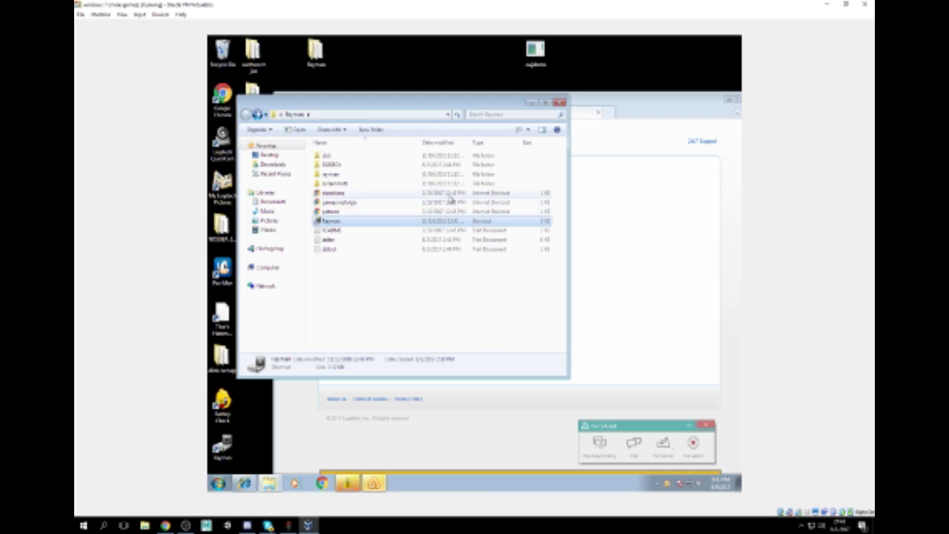
{"action": "key", "text": "Return"}
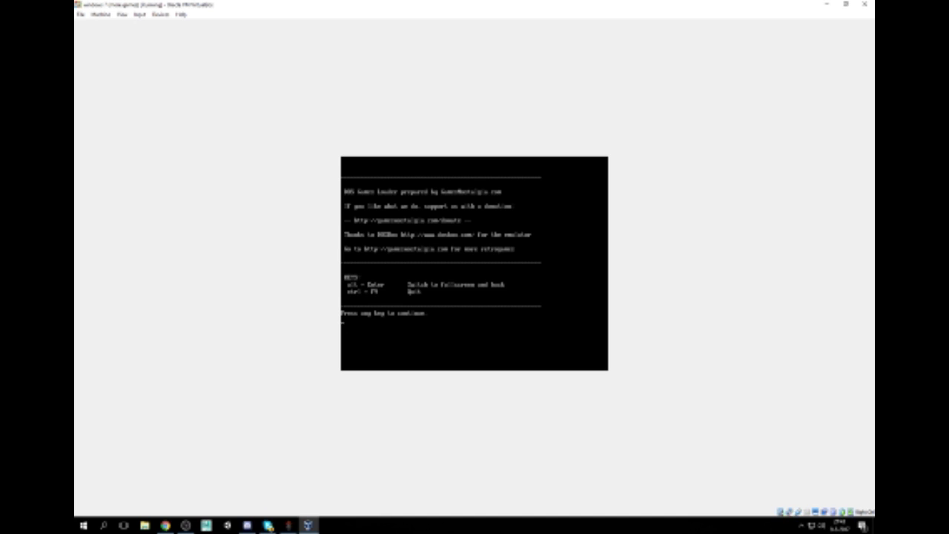
- Pass the loader notice, centre the DOSBox window, and advance through the title menu
{"action": "key", "text": "Return"}
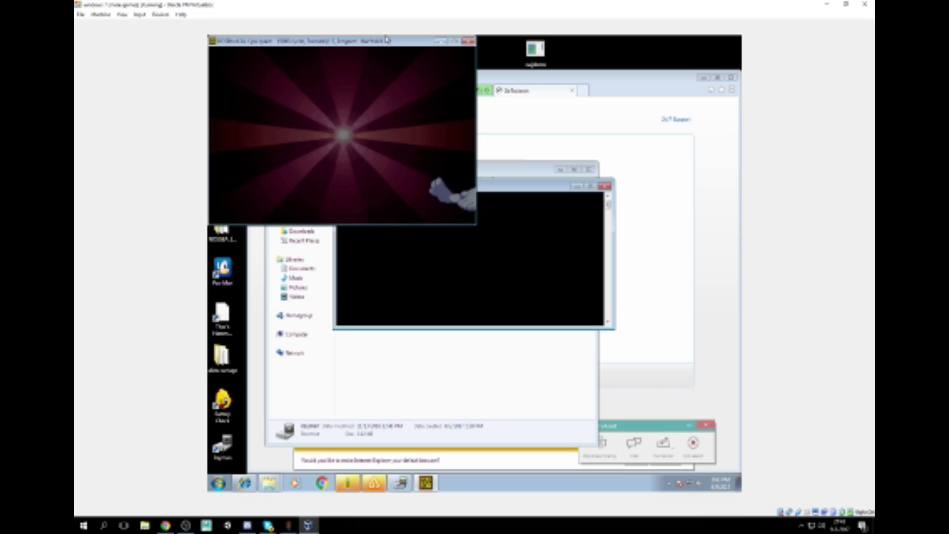
{"action": "left_click_drag", "start_coordinate": [380, 42], "coordinate": [470, 132]}
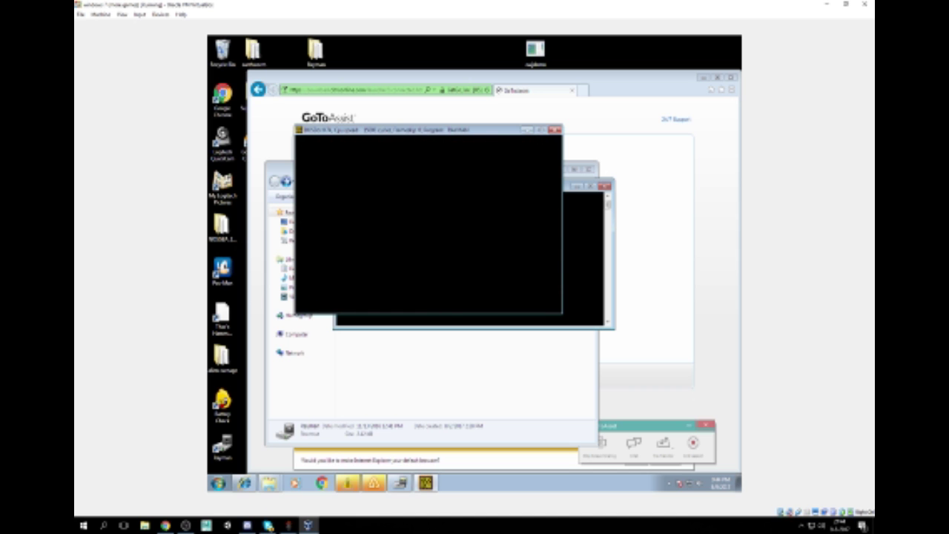
{"action": "key", "text": "Return"}
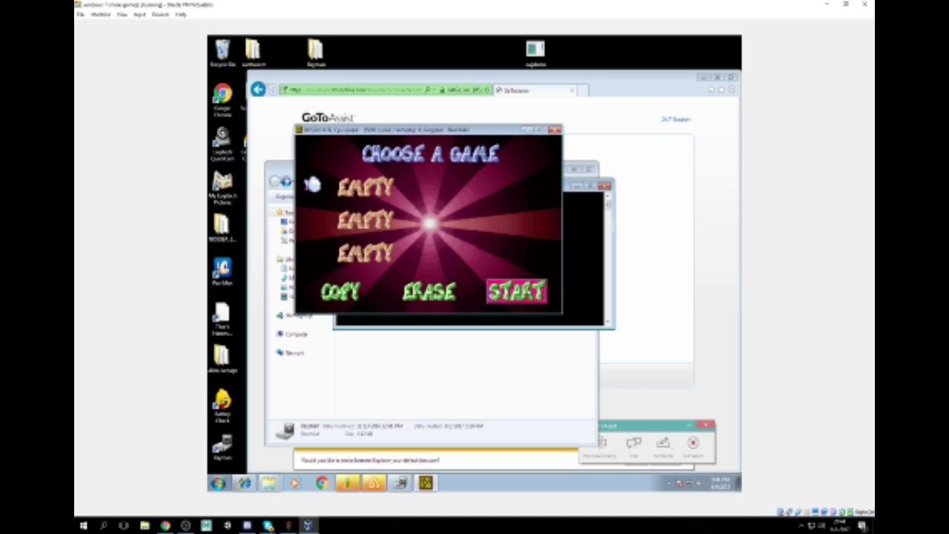
- Start a new Rayman game in the first empty save slot and load the jungle level
{"action": "key", "text": "Return"}
{"action": "key", "text": "Return"}
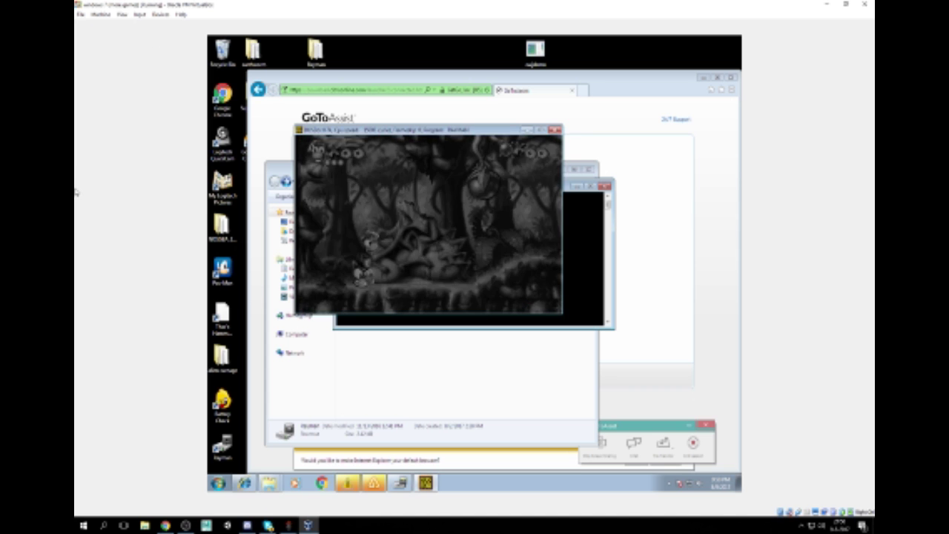
- Leave the pause menu and move Rayman right through the jungle toward a hunter
{"action": "key", "text": "Escape"}
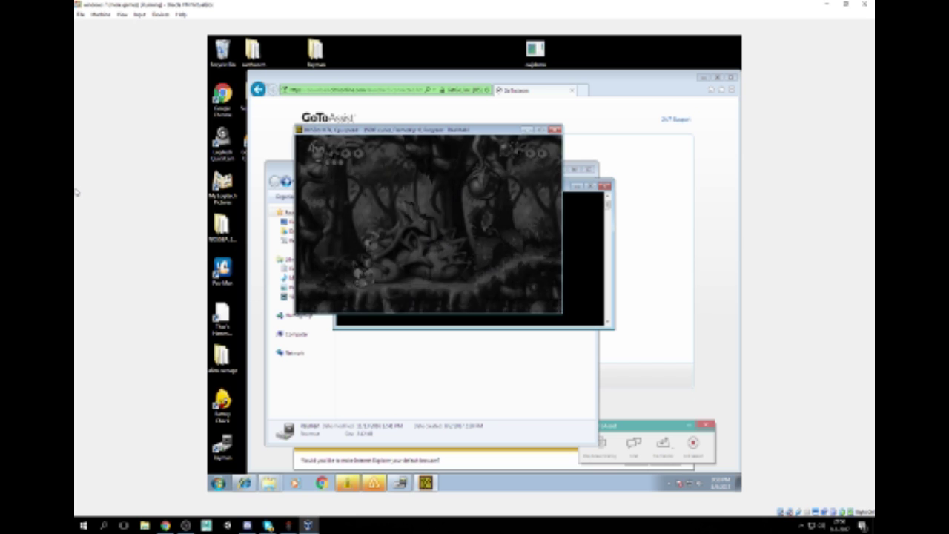
{"action": "key", "text": "Right"}
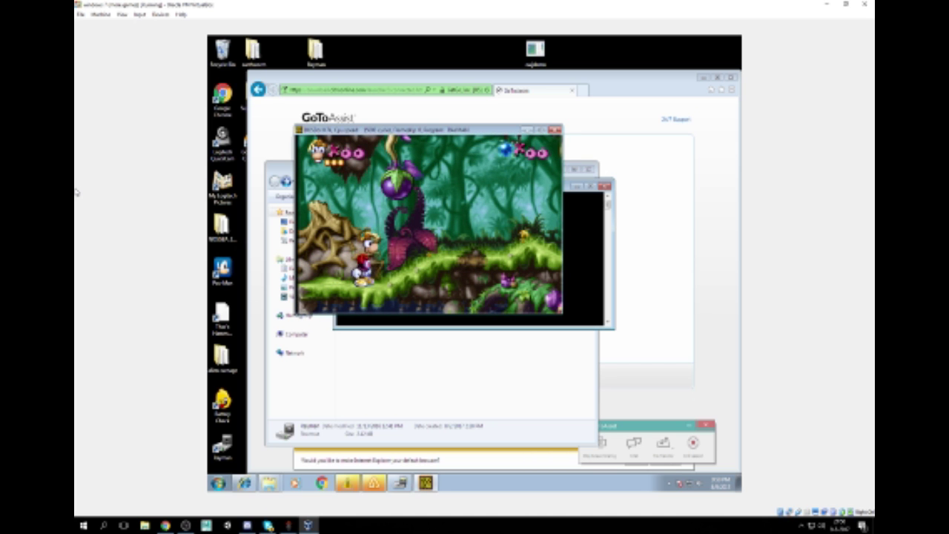
{"action": "key", "text": "Right"}
{"action": "key", "text": "Up"}
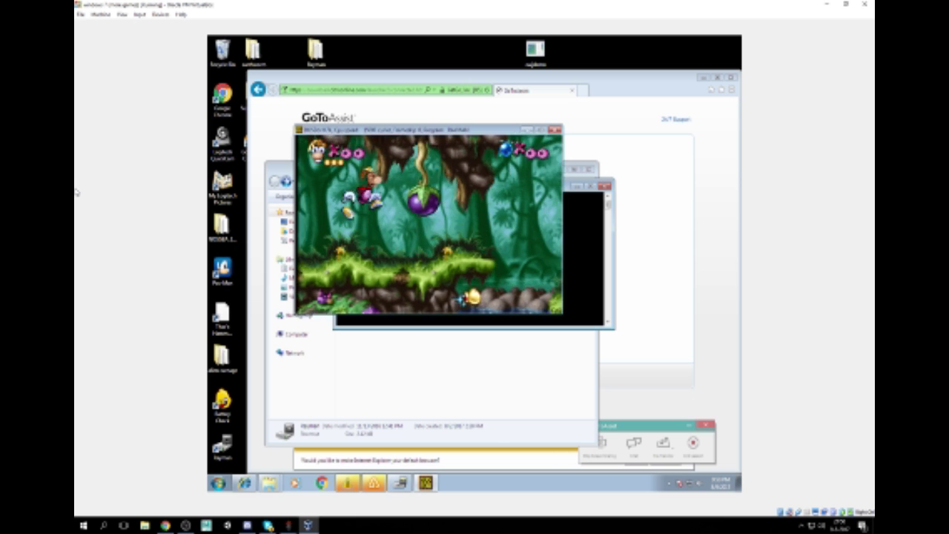
{"action": "key", "text": "Right"}
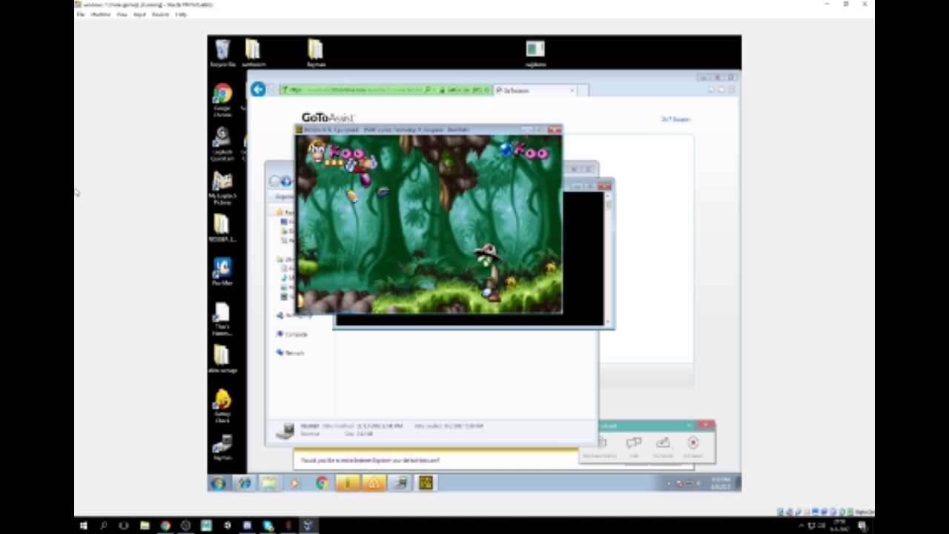
- Jump Rayman past the hunters and push on toward the purple plants
{"action": "key", "text": "Right"}
{"action": "key", "text": "Up"}
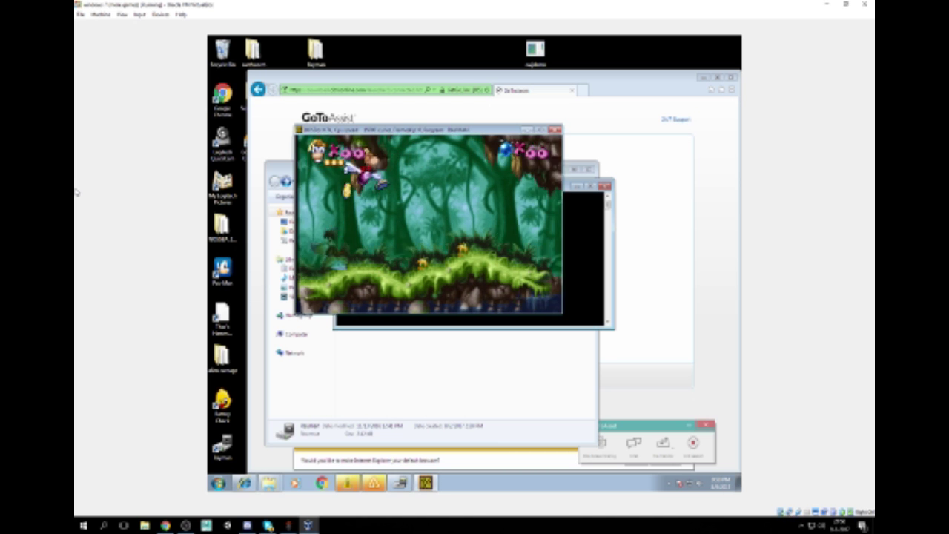
{"action": "key", "text": "Right"}
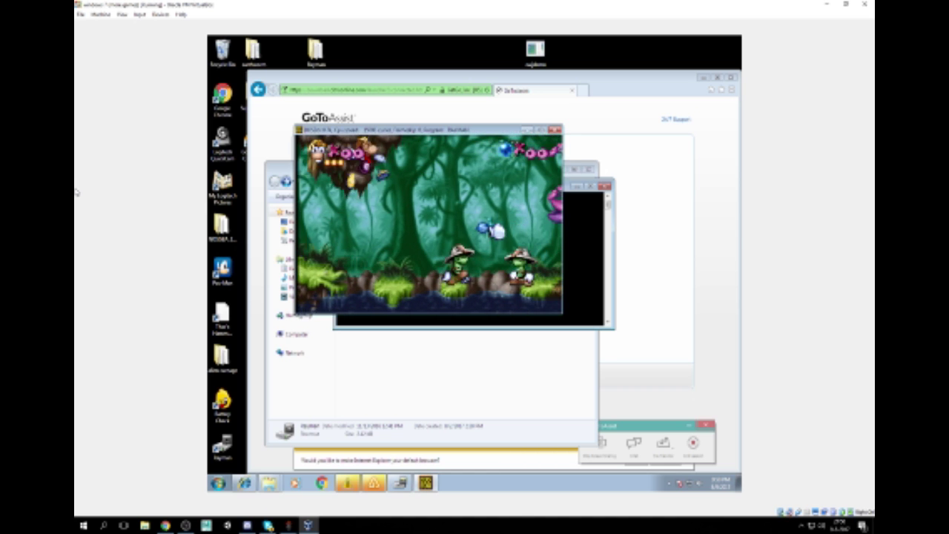
{"action": "key", "text": "Right"}
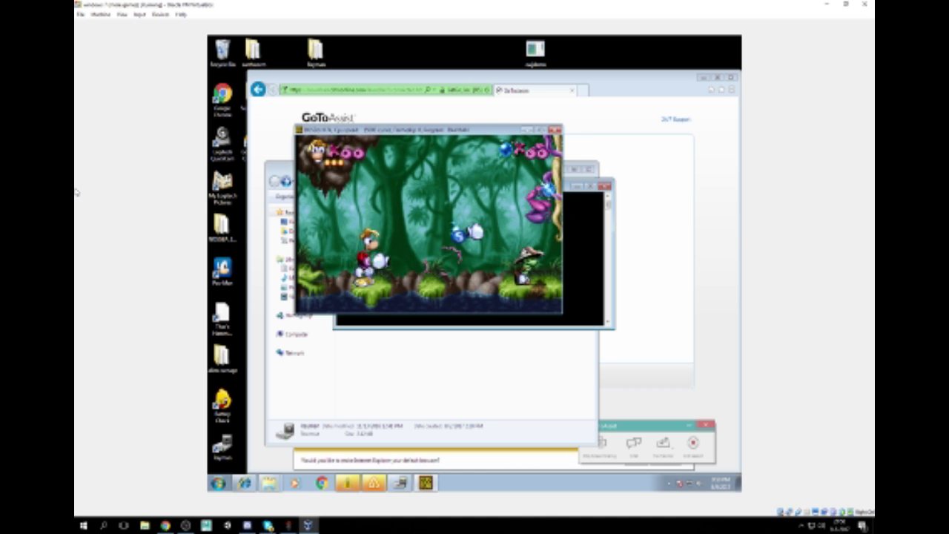
{"action": "key", "text": "Right"}
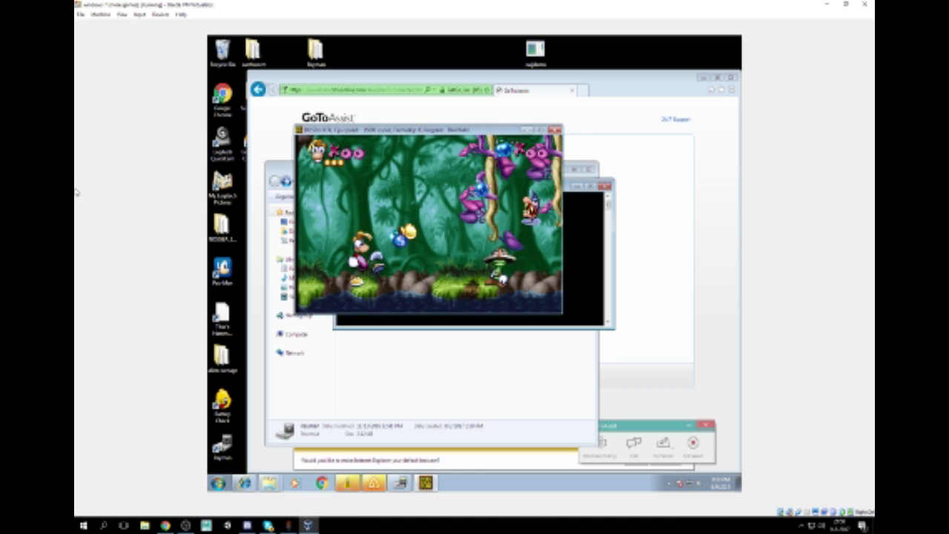